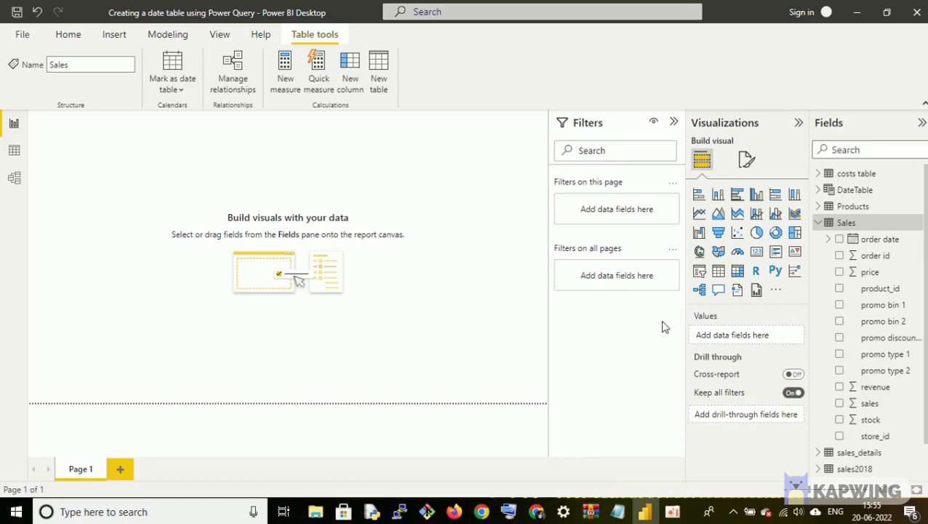
- Add a calculated column to the Sales table and begin its formula as revenue = Sales[price]
{"action": "right_click", "coordinate": [832, 226]}
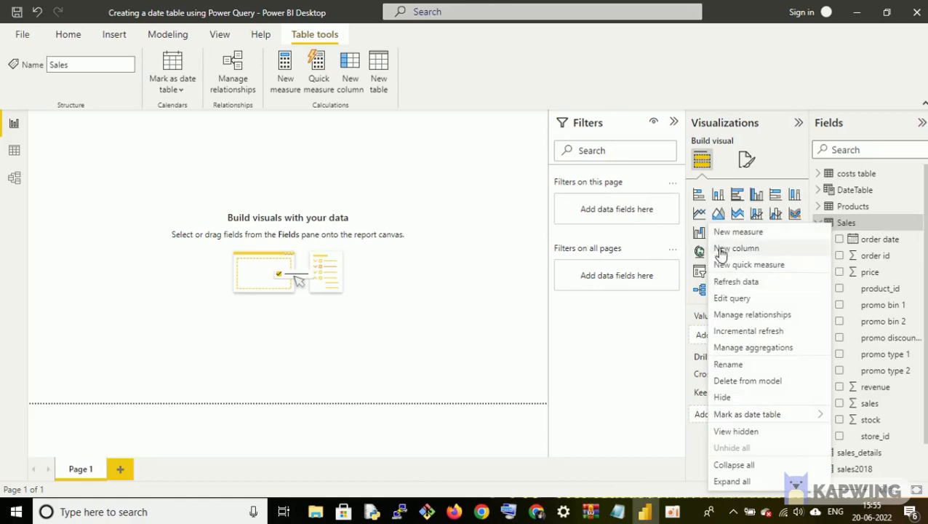
{"action": "left_click", "coordinate": [367, 260]}
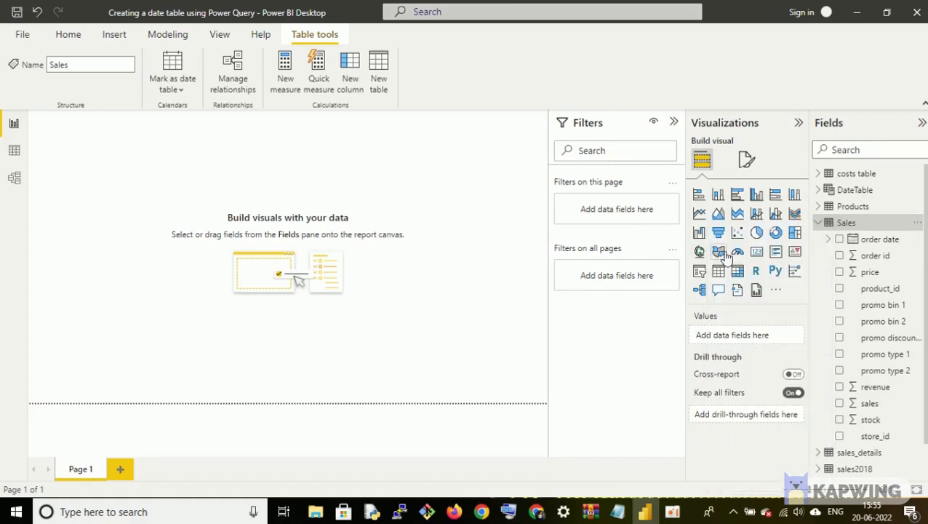
{"action": "left_click", "coordinate": [349, 86]}
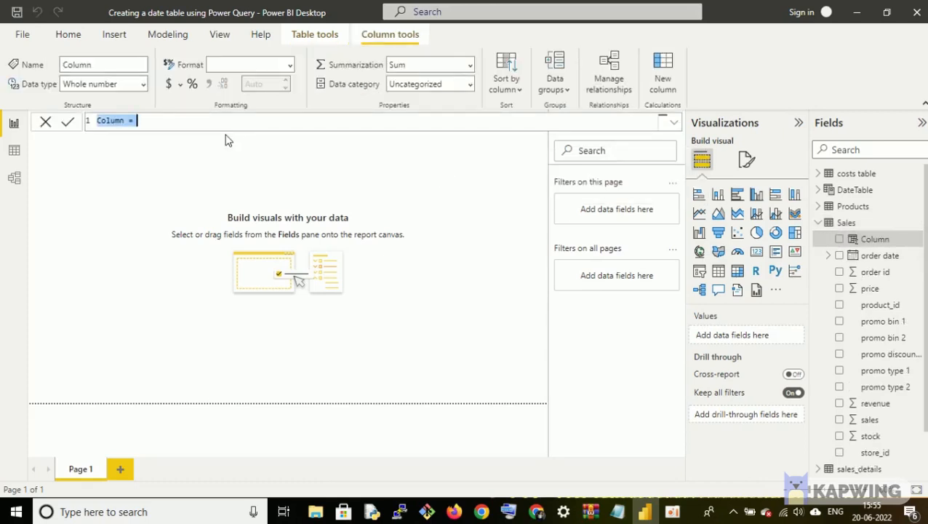
{"action": "type", "text": "revenu"}
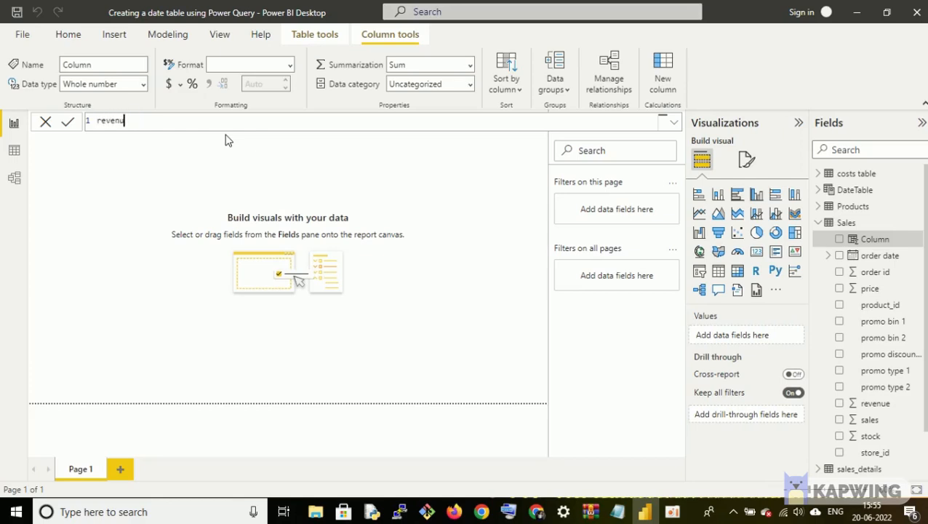
{"action": "type", "text": "e = sa"}
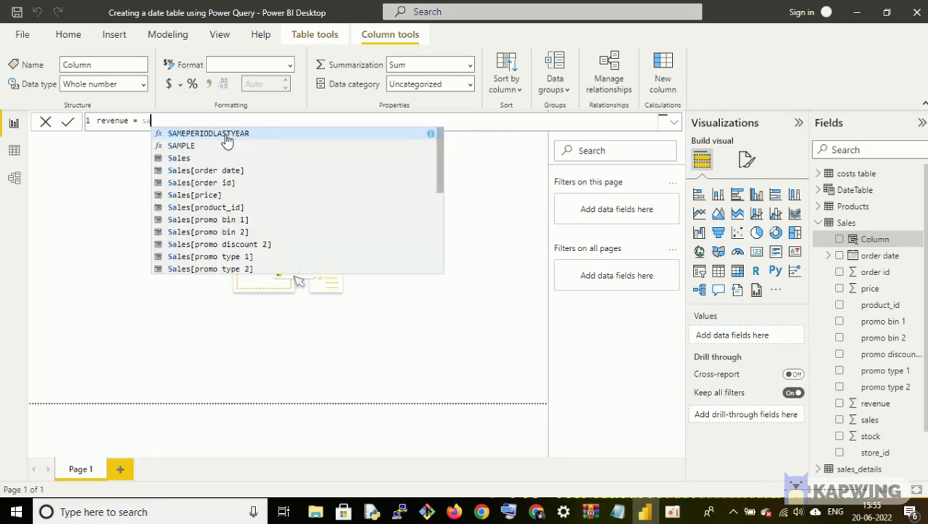
{"action": "key", "text": "Down"}
{"action": "key", "text": "Down"}
{"action": "key", "text": "Down"}
{"action": "key", "text": "Down"}
{"action": "key", "text": "Down"}
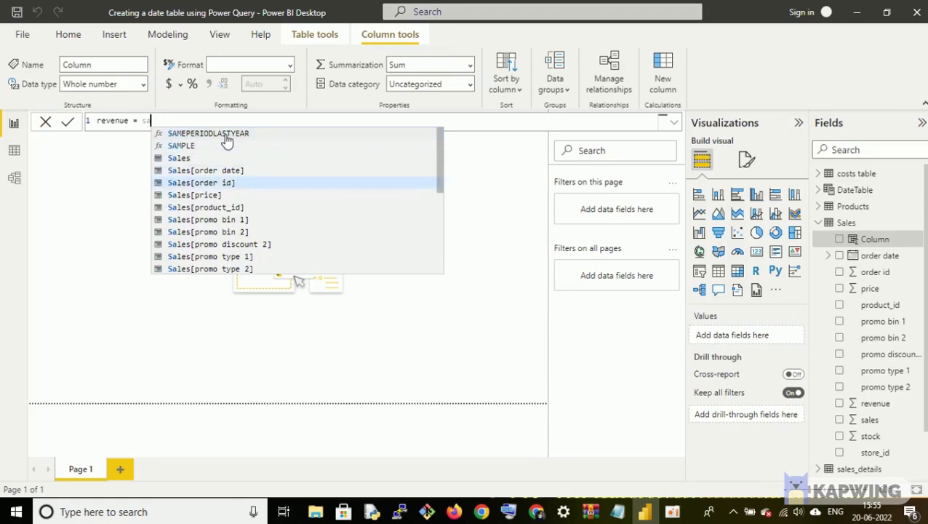
{"action": "key", "text": "Tab"}
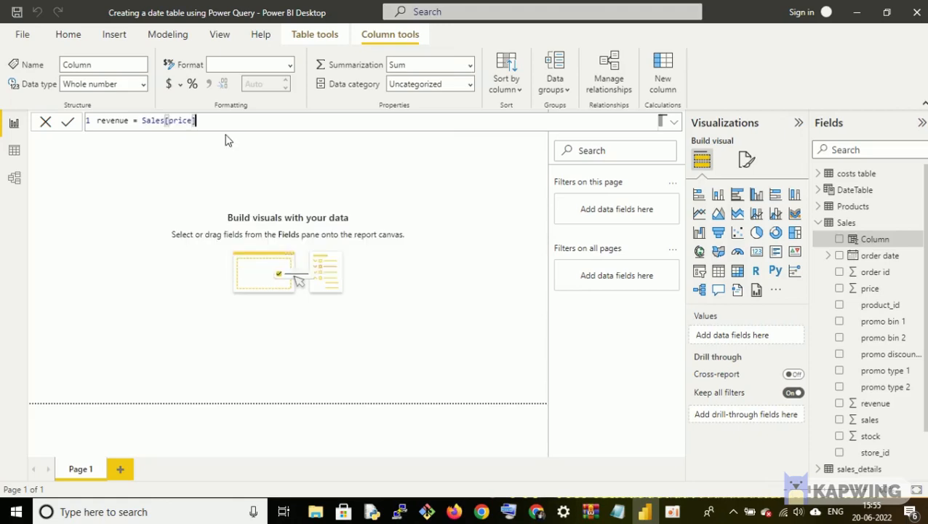
- Multiply the price by Sales[sales] in the column formula and try to commit it under the name revenue
{"action": "type", "text": "*sal"}
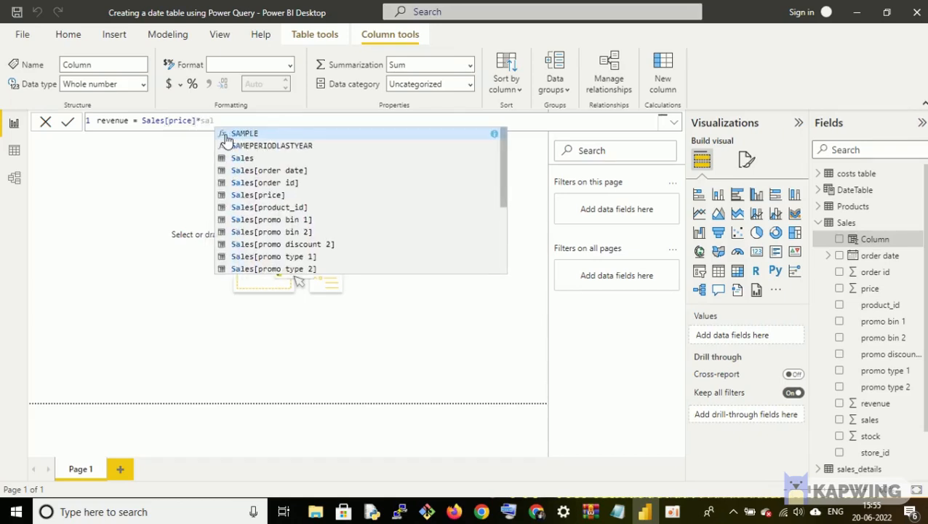
{"action": "key", "text": "Down"}
{"action": "key", "text": "Down"}
{"action": "key", "text": "Down"}
{"action": "key", "text": "Down"}
{"action": "key", "text": "Down"}
{"action": "key", "text": "Down"}
{"action": "key", "text": "Down"}
{"action": "key", "text": "Down"}
{"action": "key", "text": "Down"}
{"action": "key", "text": "Down"}
{"action": "key", "text": "Down"}
{"action": "key", "text": "Down"}
{"action": "key", "text": "Down"}
{"action": "key", "text": "Down"}
{"action": "key", "text": "Down"}
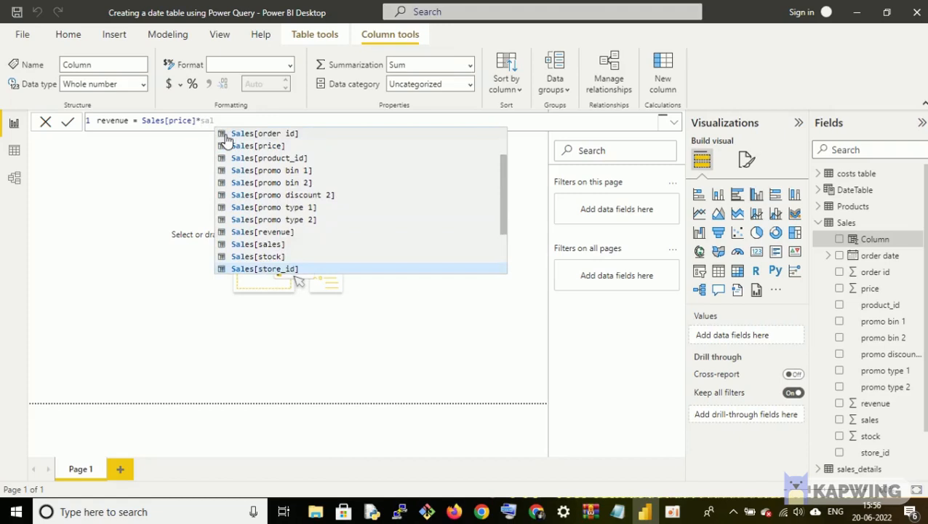
{"action": "key", "text": "Down"}
{"action": "key", "text": "Down"}
{"action": "key", "text": "Up"}
{"action": "key", "text": "Up"}
{"action": "key", "text": "Up"}
{"action": "key", "text": "Up"}
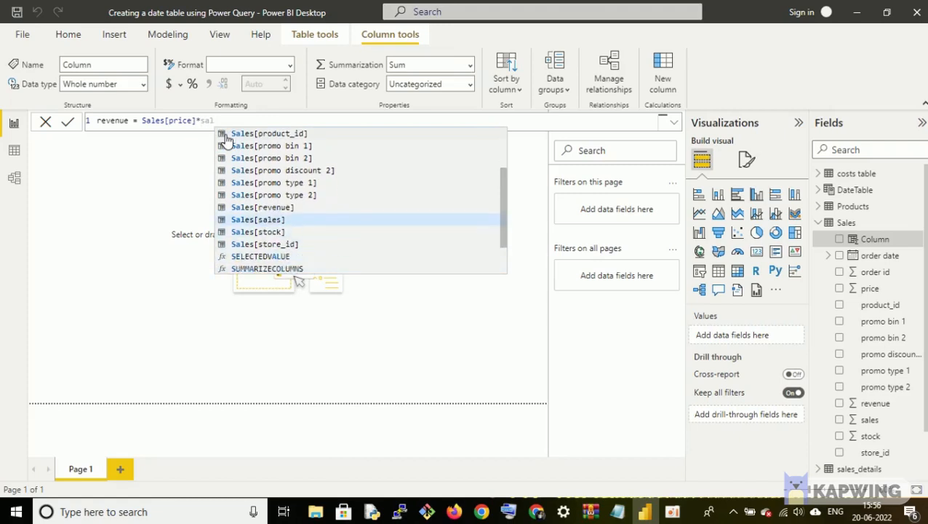
{"action": "key", "text": "Tab"}
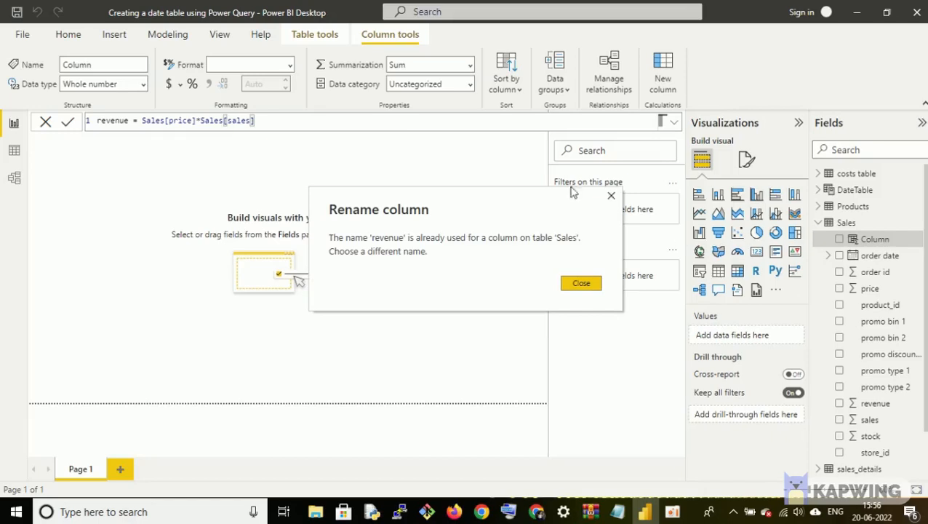
- Change the calculated column's name to revenue cal, commit the formula, and view the column in the table data
{"action": "left_click", "coordinate": [595, 285]}
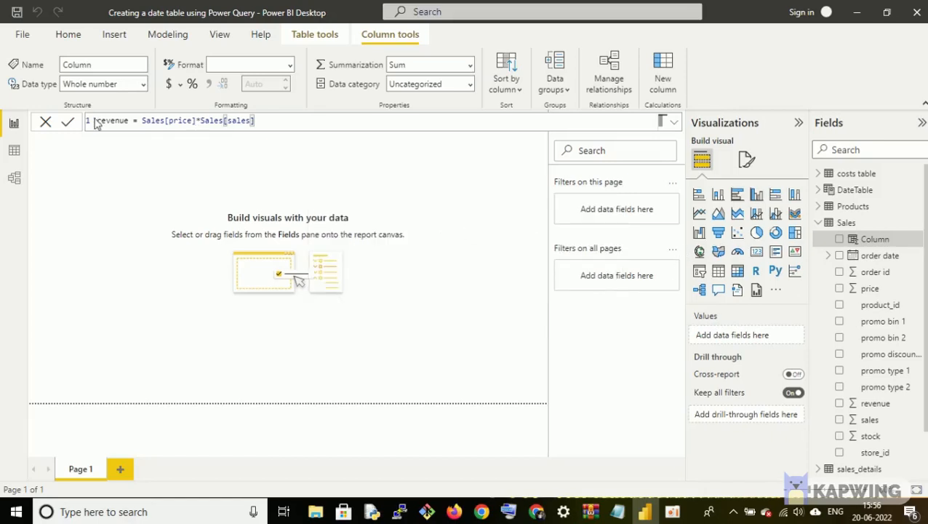
{"action": "double_click", "coordinate": [128, 120]}
{"action": "left_click", "coordinate": [128, 120]}
{"action": "type", "text": "cal"}
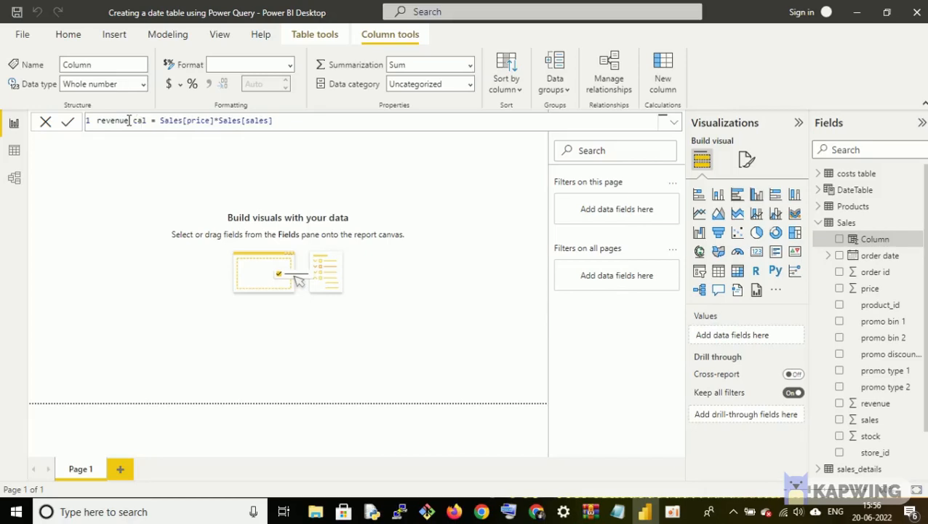
{"action": "key", "text": "Return"}
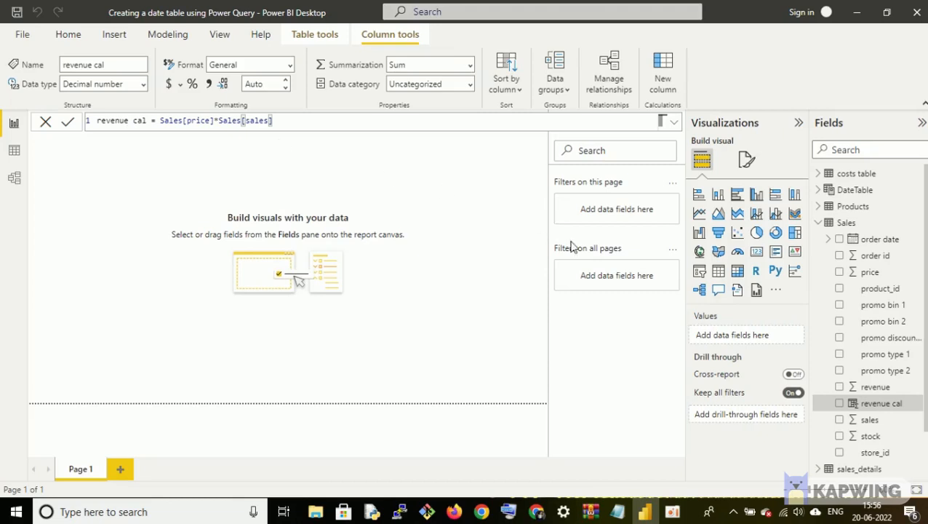
{"action": "left_click", "coordinate": [6, 153]}
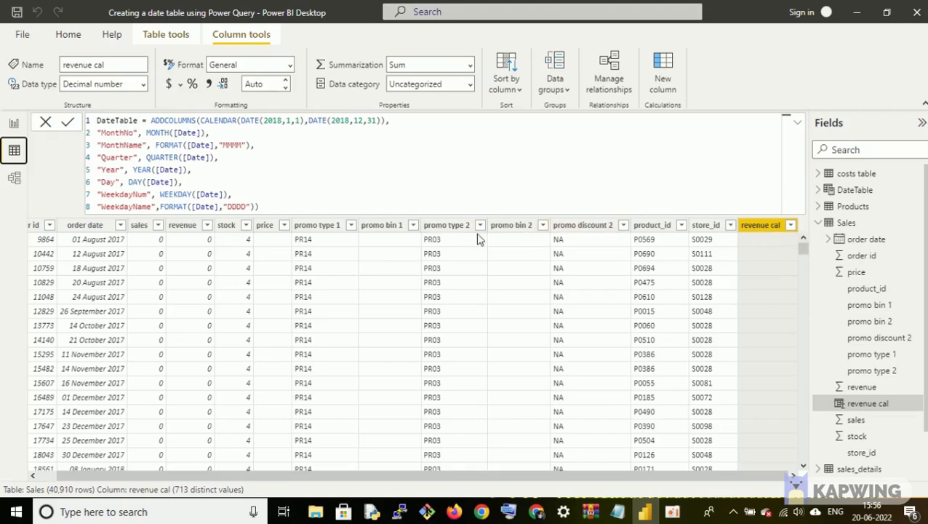
- Return to the report view and start a measure in the Sales table with sum of saless = sum(
{"action": "left_click", "coordinate": [12, 125]}
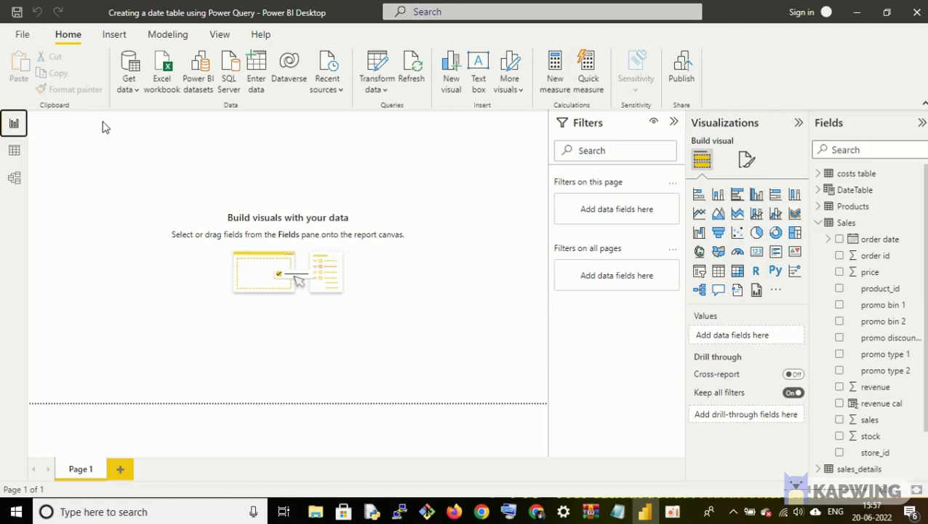
{"action": "left_click", "coordinate": [835, 224]}
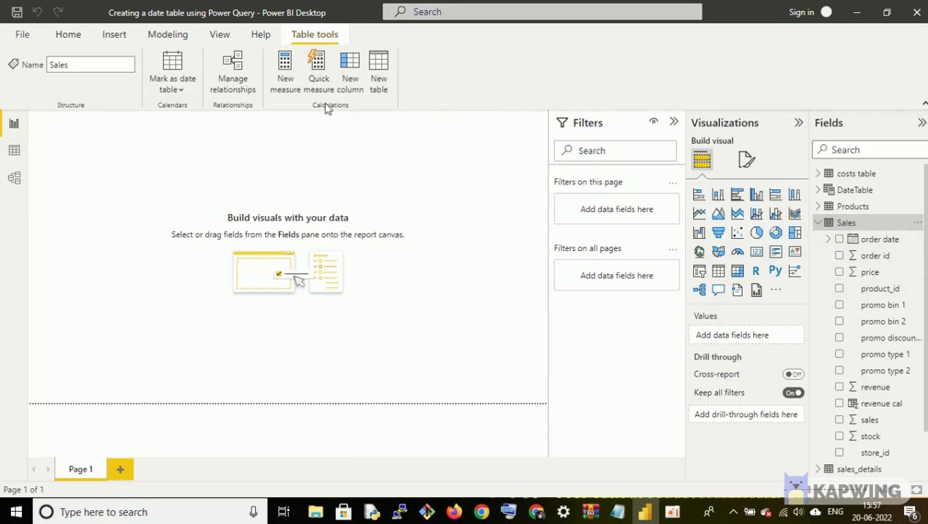
{"action": "left_click", "coordinate": [288, 90]}
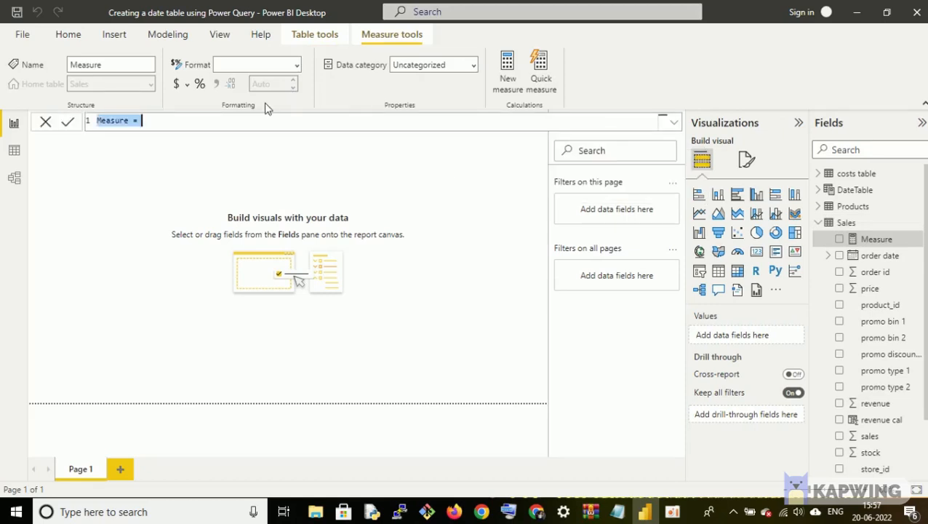
{"action": "type", "text": "sa"}
{"action": "type", "text": "m o"}
{"action": "type", "text": "f sal"}
{"action": "type", "text": "ess ="}
{"action": "type", "text": " s"}
{"action": "type", "text": "um"}
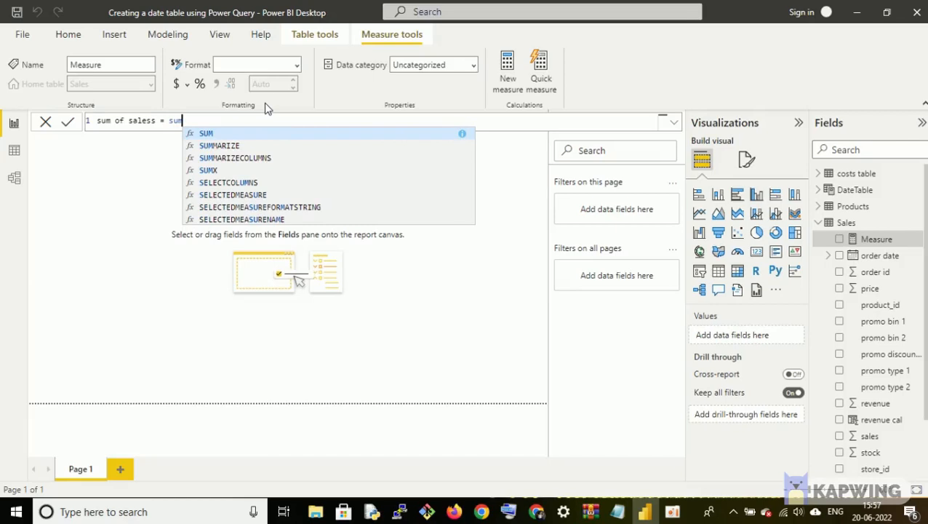
{"action": "key", "text": "BackSpace"}
{"action": "key", "text": "BackSpace"}
{"action": "key", "text": "BackSpace"}
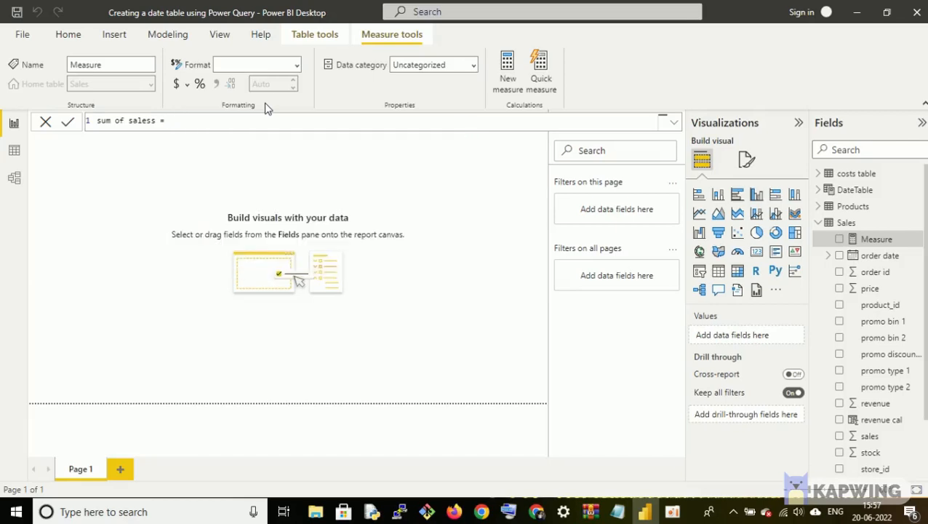
{"action": "type", "text": "sal"}
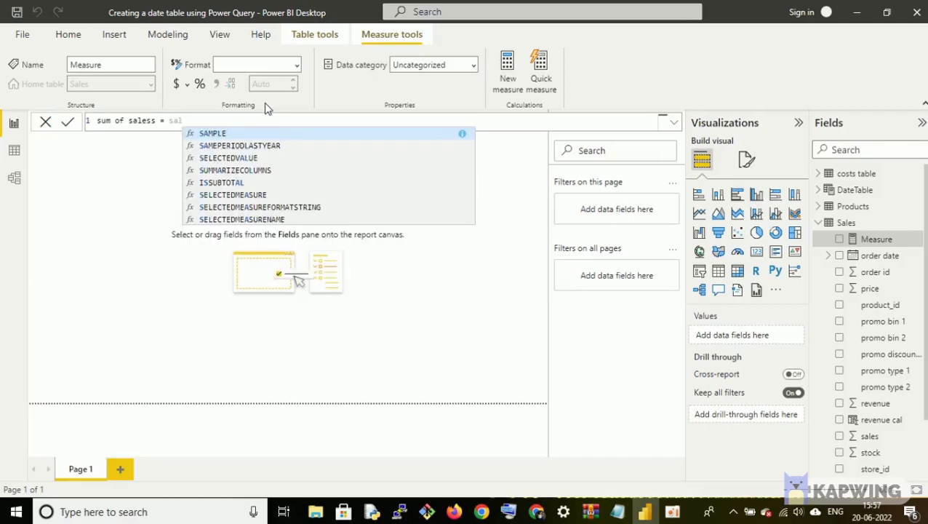
{"action": "key", "text": "BackSpace"}
{"action": "key", "text": "BackSpace"}
{"action": "type", "text": "um"}
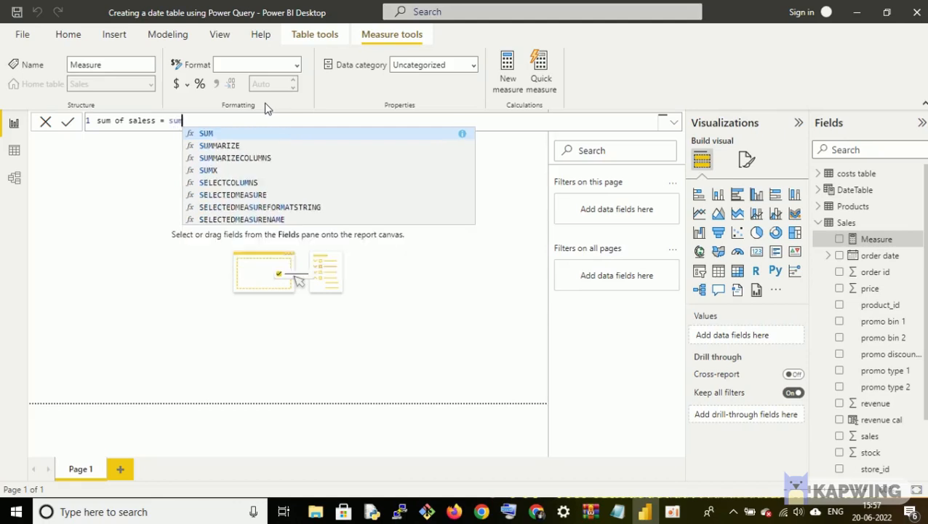
{"action": "type", "text": "("}
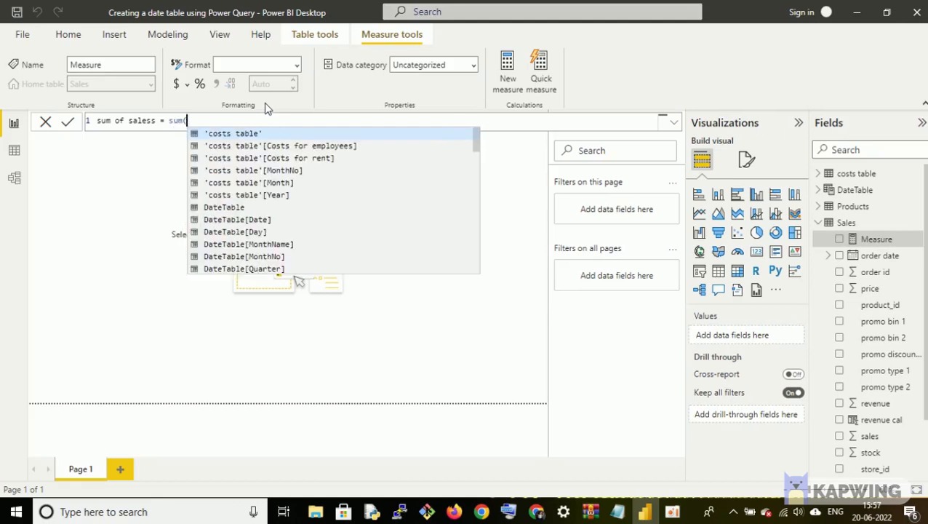
- Complete the sum of saless measure with the column sales2018[sales] and commit it
{"action": "type", "text": "sa"}
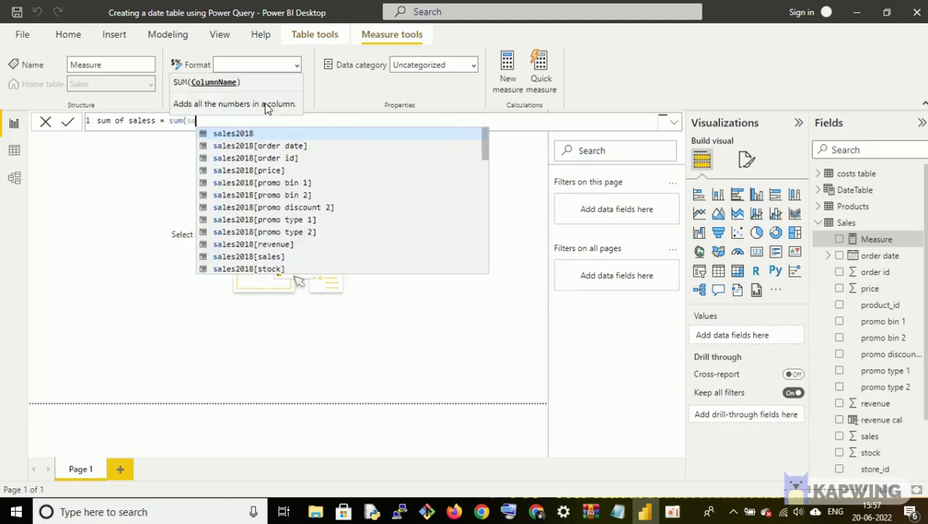
{"action": "key", "text": "Down"}
{"action": "key", "text": "Down"}
{"action": "key", "text": "Down"}
{"action": "key", "text": "Down"}
{"action": "key", "text": "Down"}
{"action": "key", "text": "Down"}
{"action": "key", "text": "Down"}
{"action": "key", "text": "Down"}
{"action": "key", "text": "Down"}
{"action": "key", "text": "Down"}
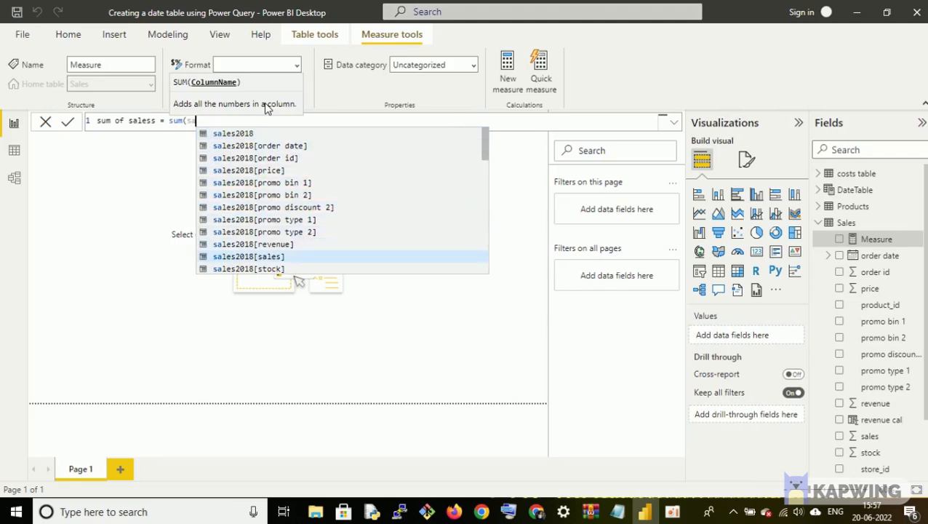
{"action": "key", "text": "Tab"}
{"action": "type", "text": ")"}
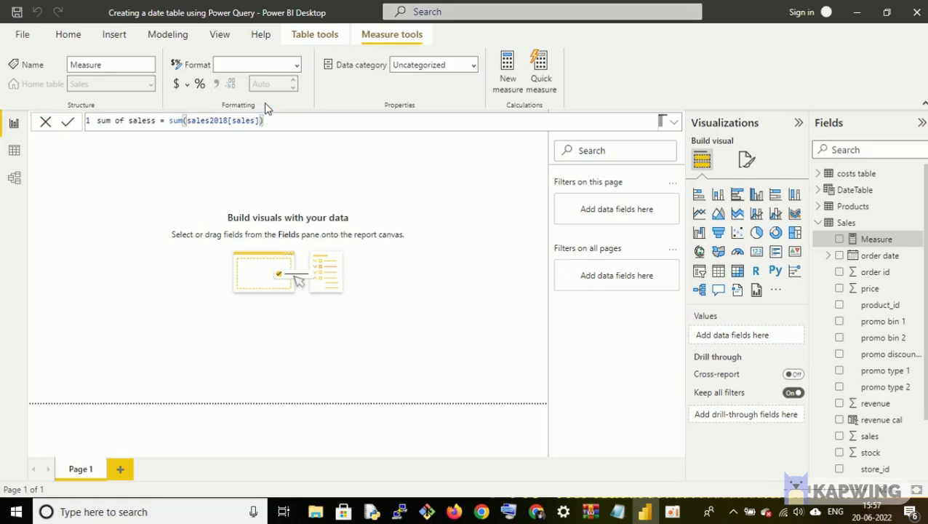
{"action": "key", "text": "Return"}
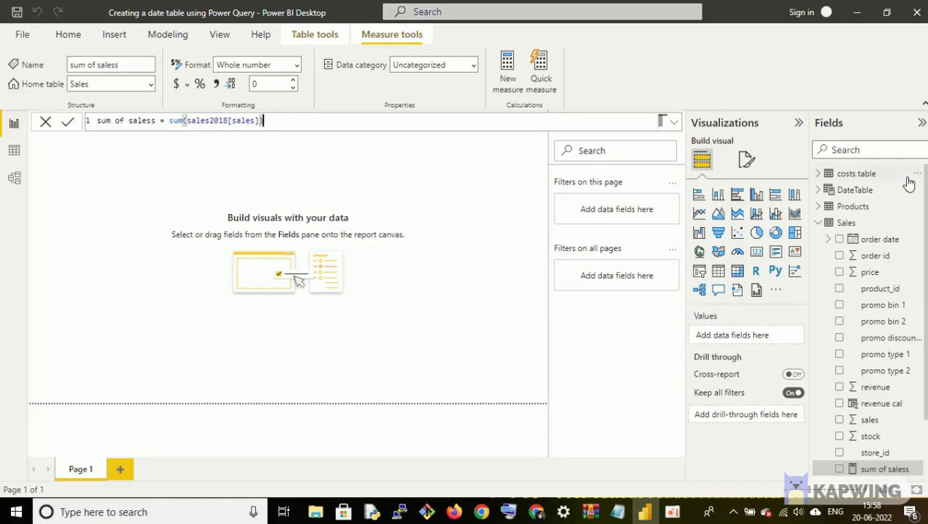
- Start a new measure in the Sales table with revenue measures = sumx(sales
{"action": "left_click", "coordinate": [831, 230]}
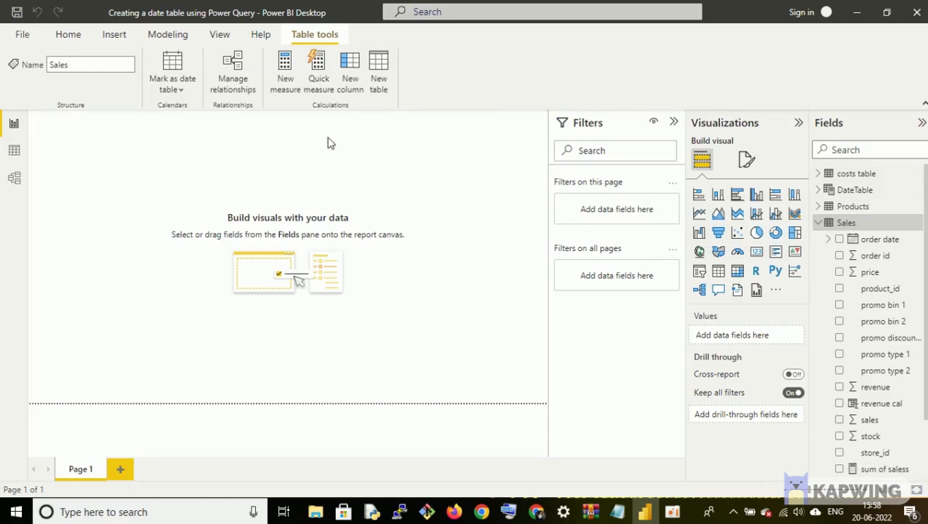
{"action": "left_click", "coordinate": [287, 86]}
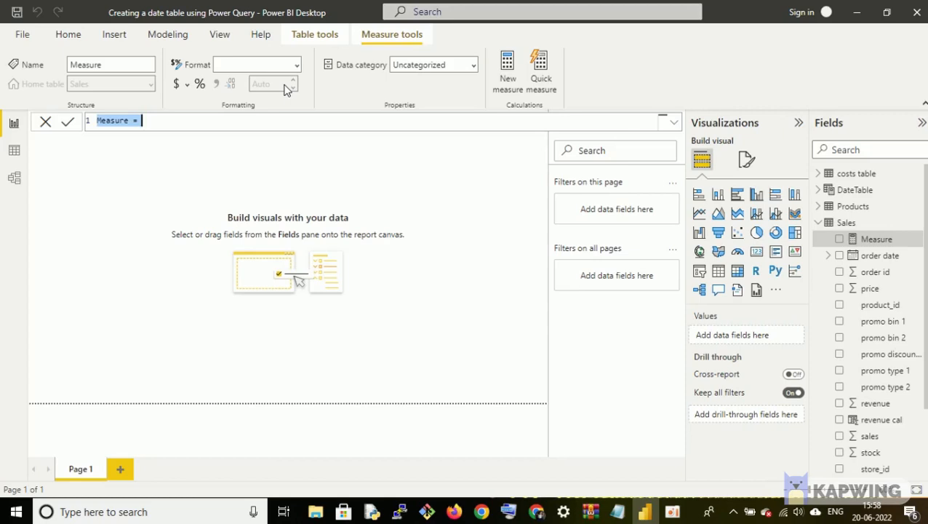
{"action": "key", "text": "BackSpace"}
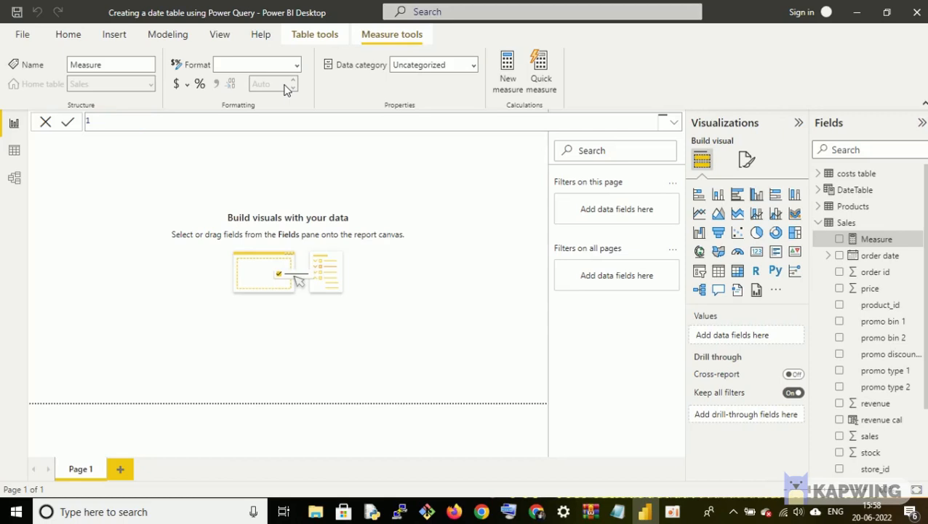
{"action": "type", "text": "revenue measures = su"}
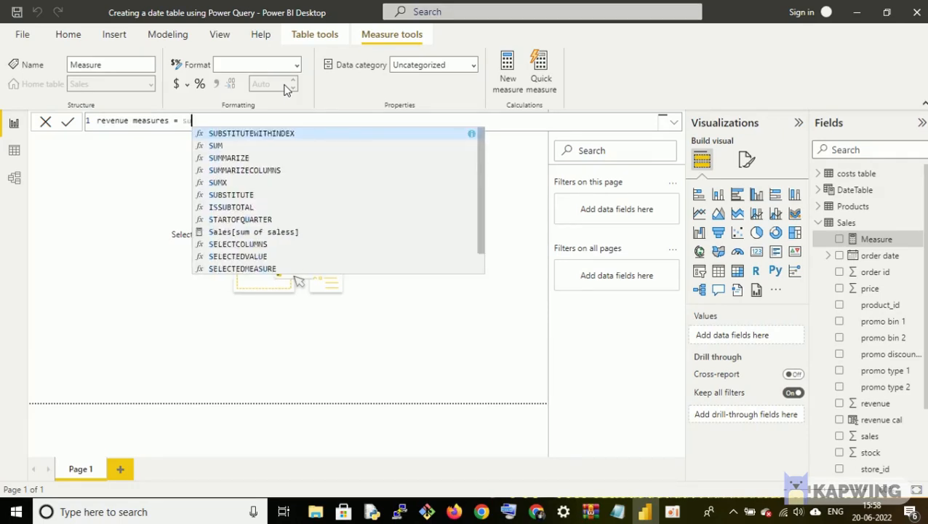
{"action": "type", "text": "mx"}
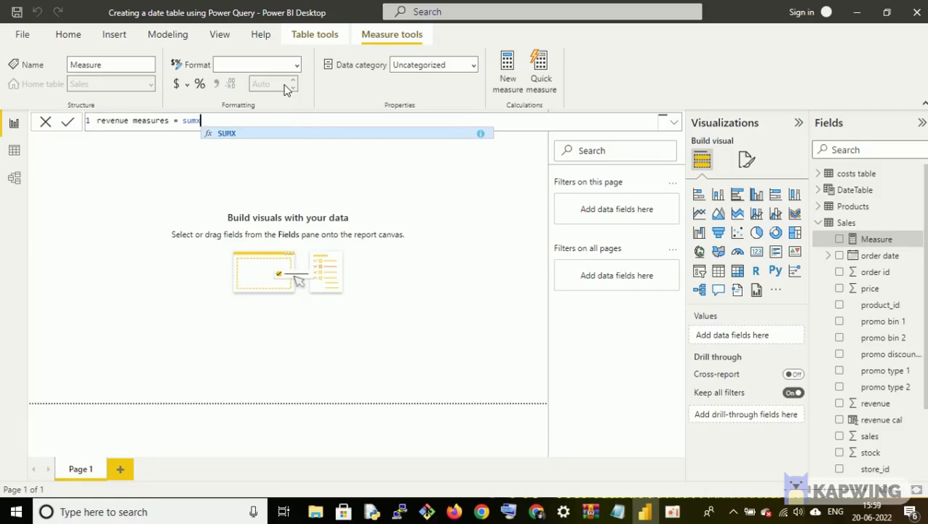
{"action": "type", "text": "(s"}
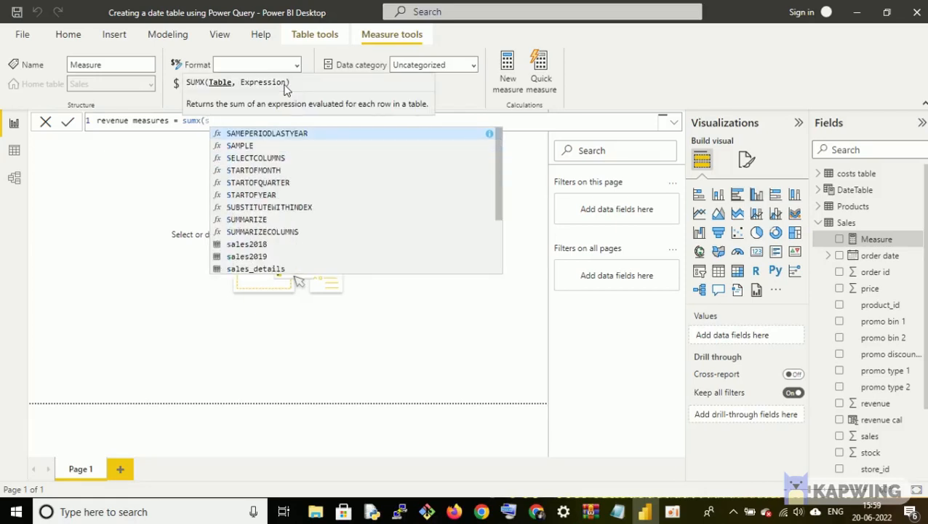
{"action": "type", "text": "ales"}
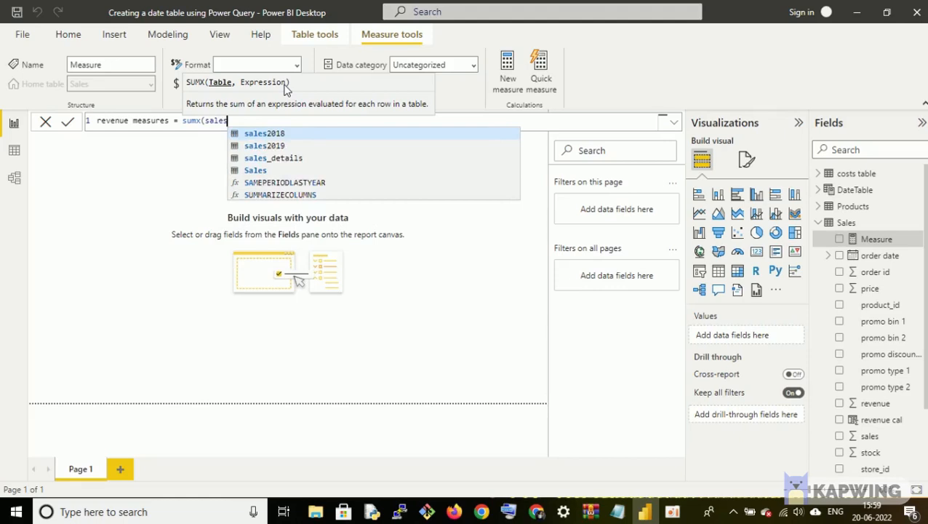
- Begin the SUMX expression argument with Sales[price] followed by the multiplication operator
{"action": "type", "text": ", sal"}
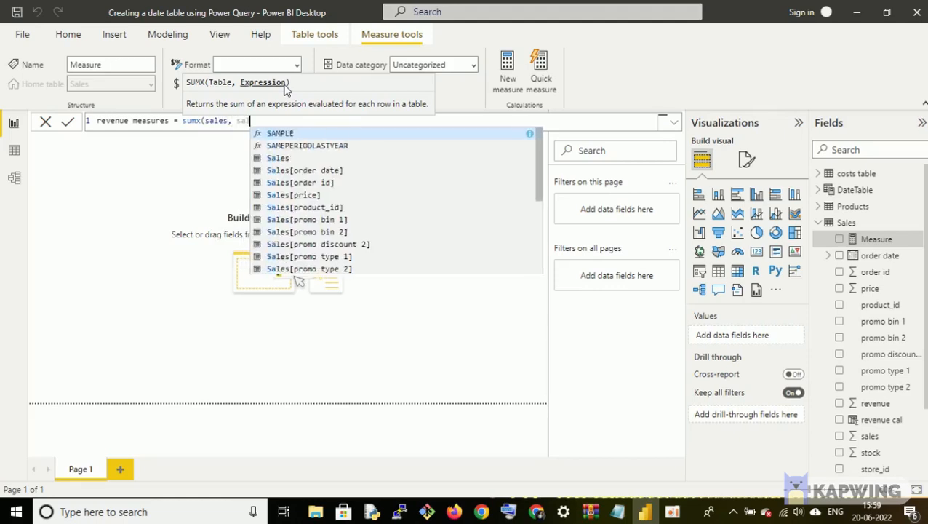
{"action": "key", "text": "Down"}
{"action": "key", "text": "Down"}
{"action": "key", "text": "Down"}
{"action": "key", "text": "Down"}
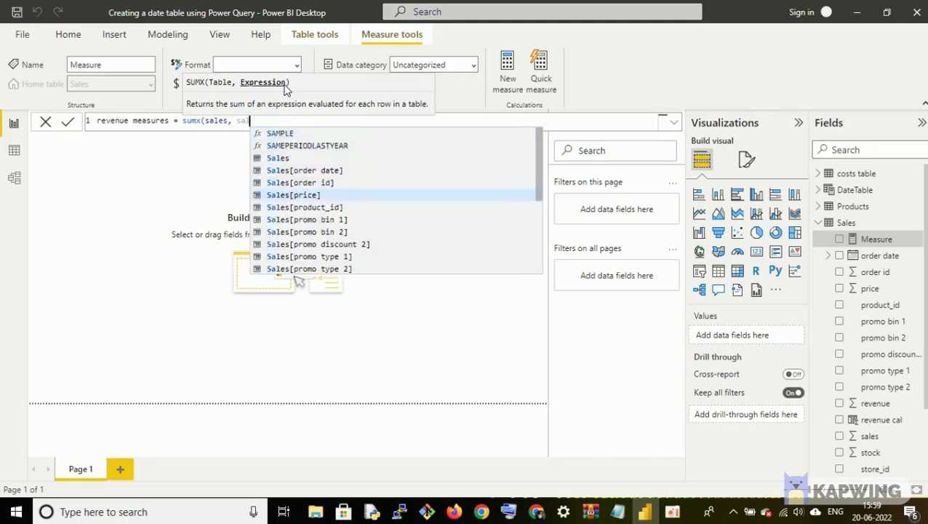
{"action": "key", "text": "Tab"}
{"action": "type", "text": "*"}
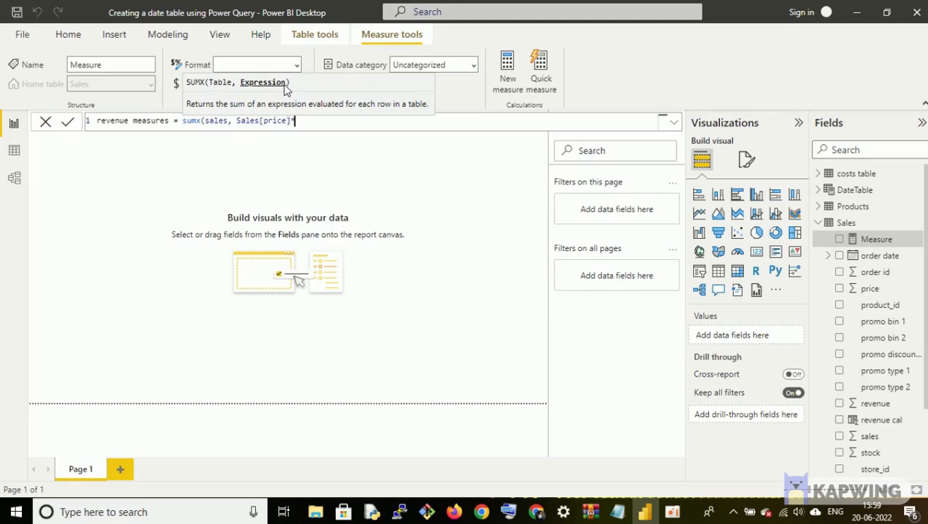
- Multiply the price by Sales[sales], close the SUMX function and commit the revenue measures formula
{"action": "type", "text": "sales"}
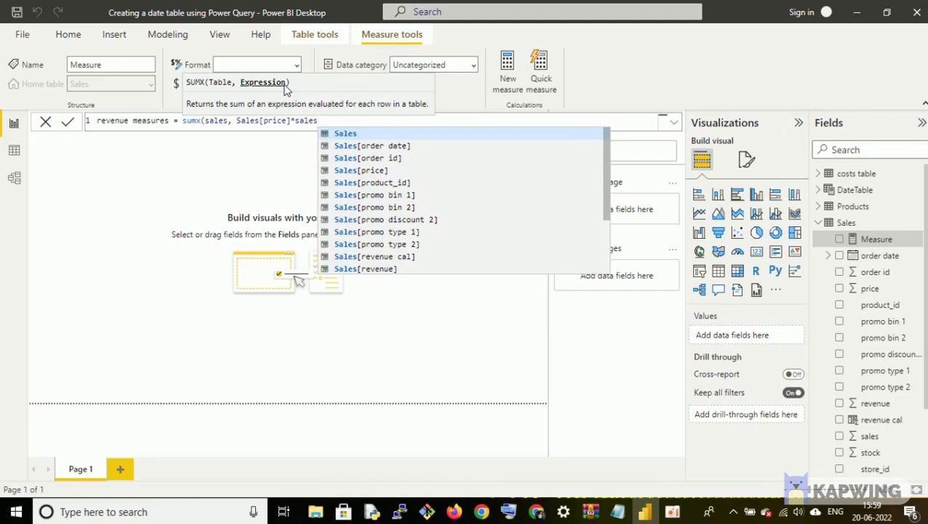
{"action": "key", "text": "Down"}
{"action": "key", "text": "Down"}
{"action": "key", "text": "Down"}
{"action": "key", "text": "Down"}
{"action": "key", "text": "Down"}
{"action": "key", "text": "Down"}
{"action": "key", "text": "Down"}
{"action": "key", "text": "Down"}
{"action": "key", "text": "Down"}
{"action": "key", "text": "Down"}
{"action": "key", "text": "Down"}
{"action": "key", "text": "Down"}
{"action": "key", "text": "Down"}
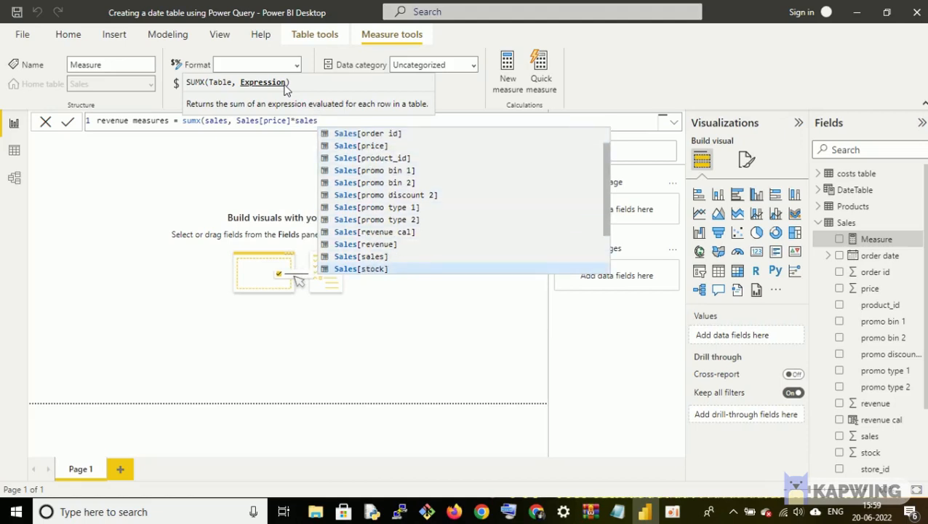
{"action": "key", "text": "Up"}
{"action": "key", "text": "Tab"}
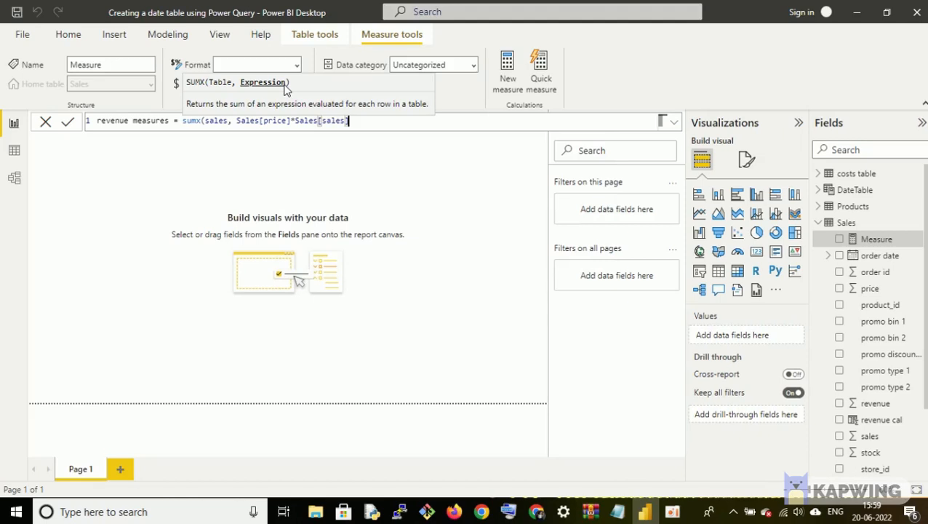
{"action": "type", "text": ")"}
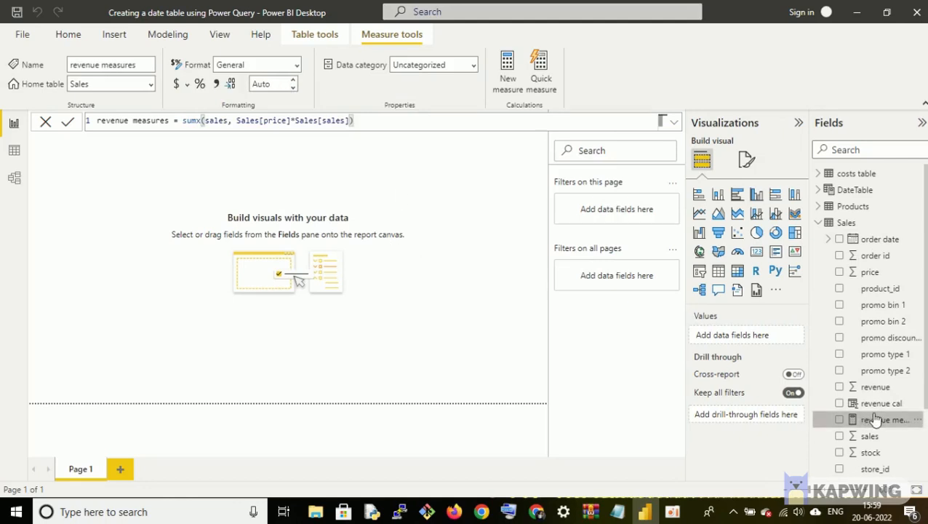
- Show revenue measures in a new table visual on the report page and deselect the visual
{"action": "left_click_drag", "start_coordinate": [875, 424], "coordinate": [752, 342]}
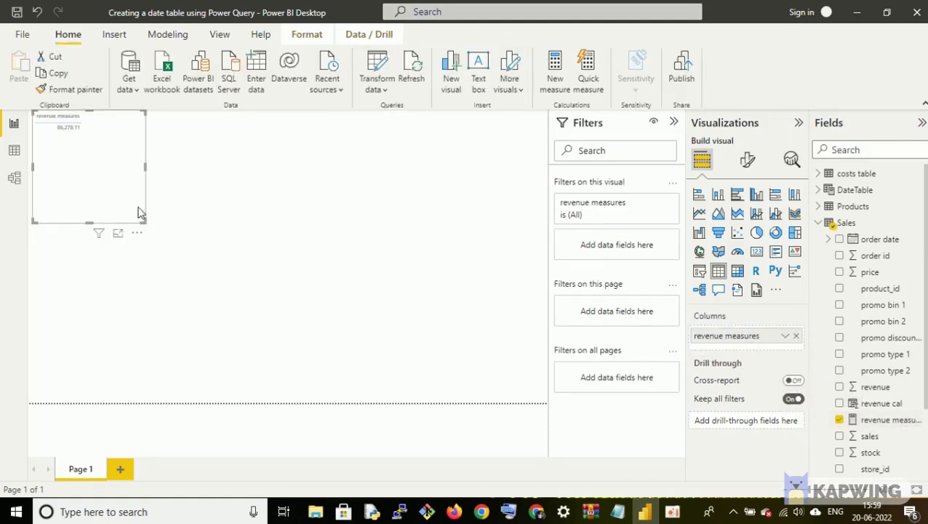
{"action": "left_click", "coordinate": [146, 229]}
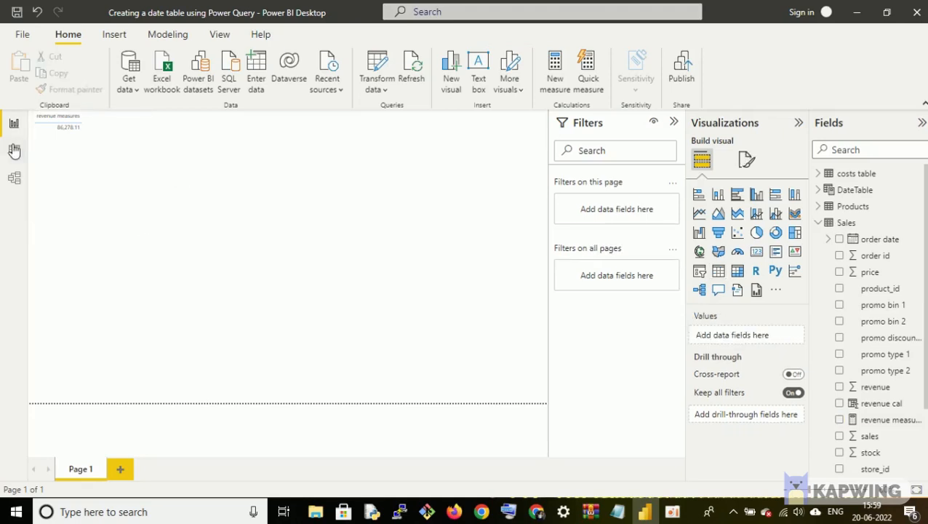